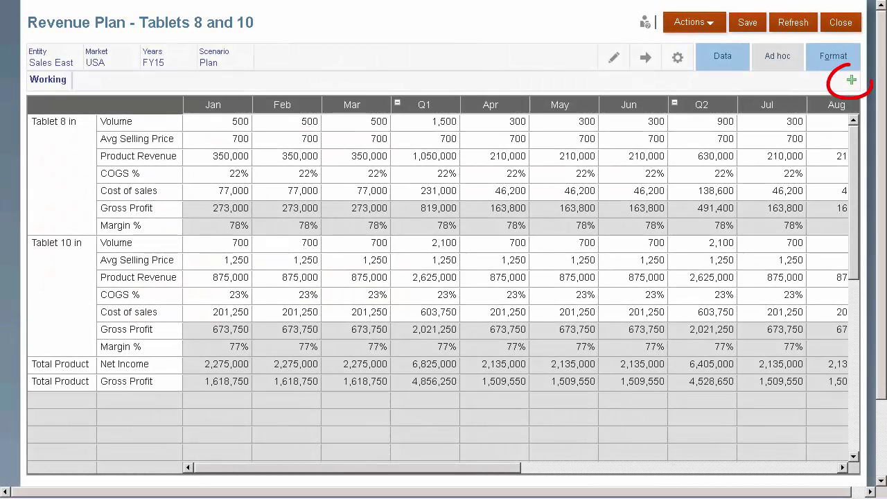
Step: Create a sandbox named Best_Case for the Revenue Plan form
click(851, 81)
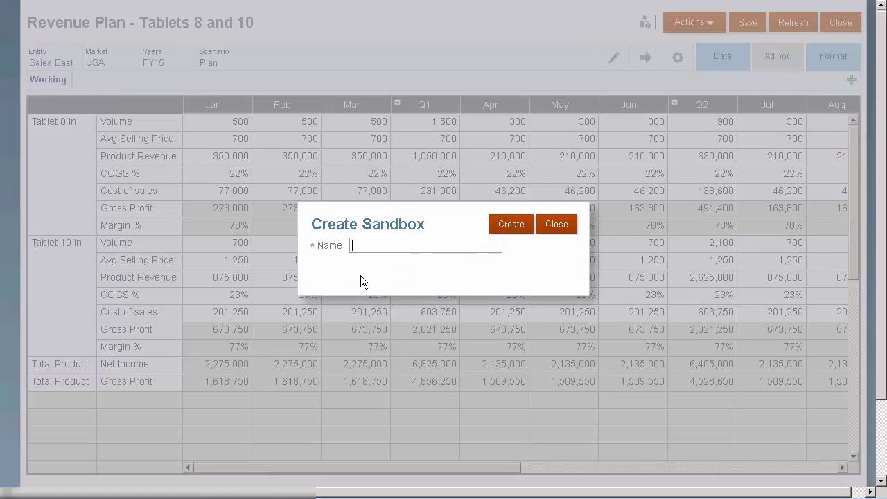
text(Best_Case)
click(511, 228)
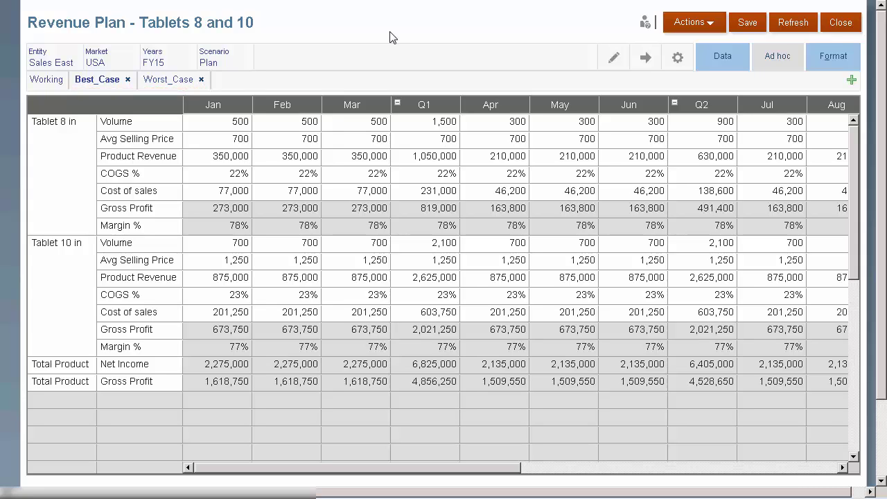
Step: Set Tablet 8's March volume to 1,000 in the Best_Case sandbox
click(357, 122)
text(1)
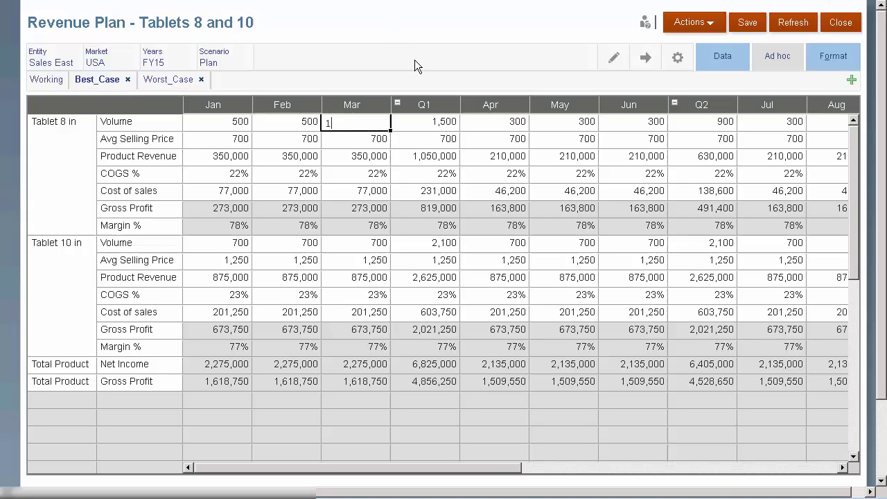
text(,00000)
key(Return)
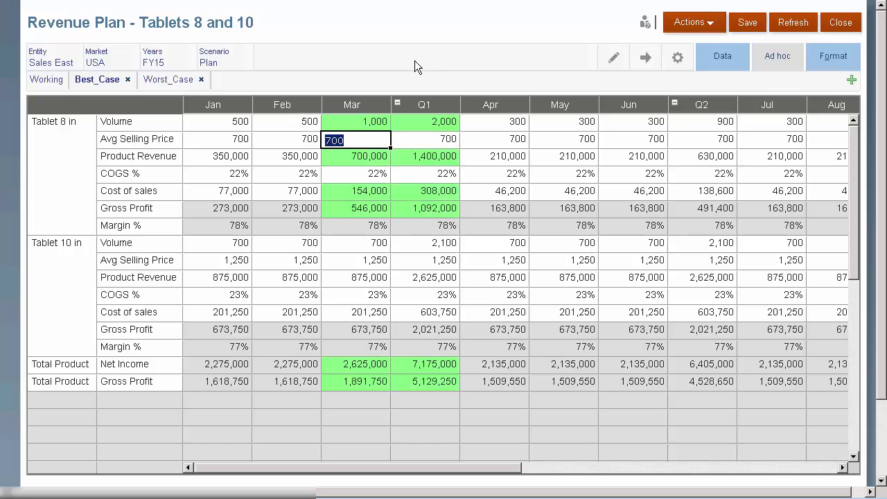
Step: Try Tablet 10's March volume 1,000 and selling price 1,300, then undo both edits
click(354, 247)
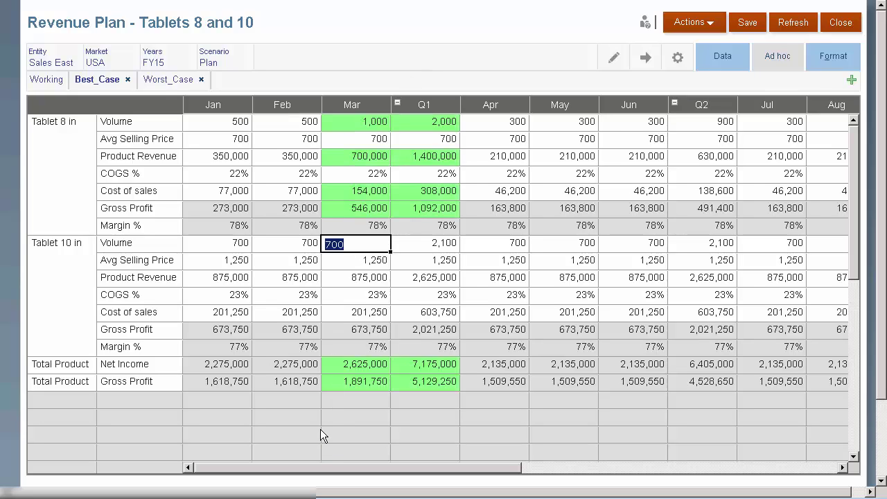
text(1,000)
key(Return)
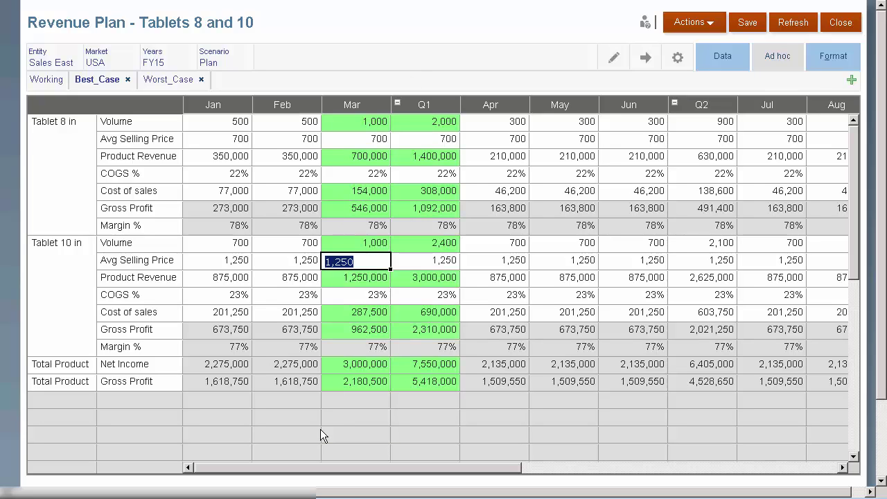
text(1,300)
key(Return)
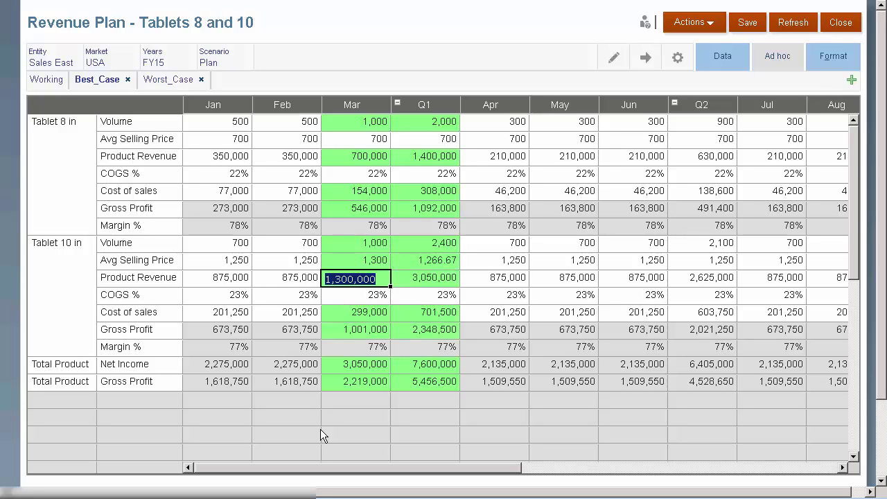
key(Up)
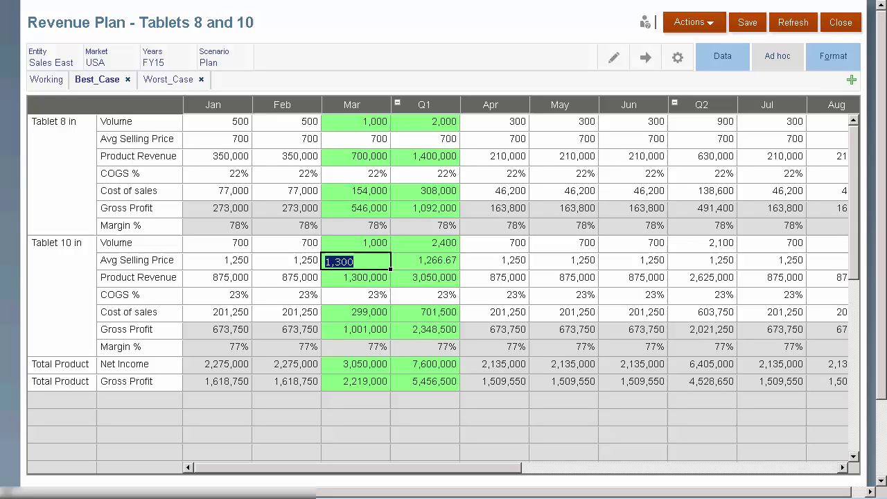
key(Escape)
key(ctrl+z)
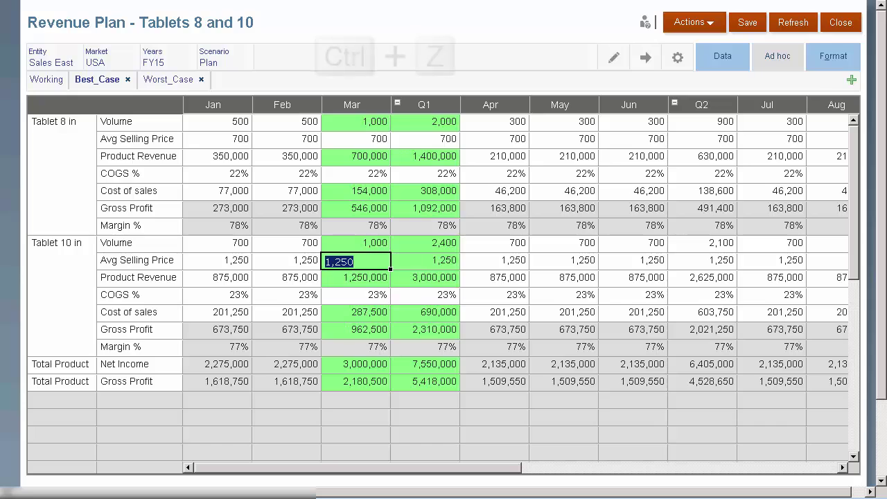
key(ctrl+z)
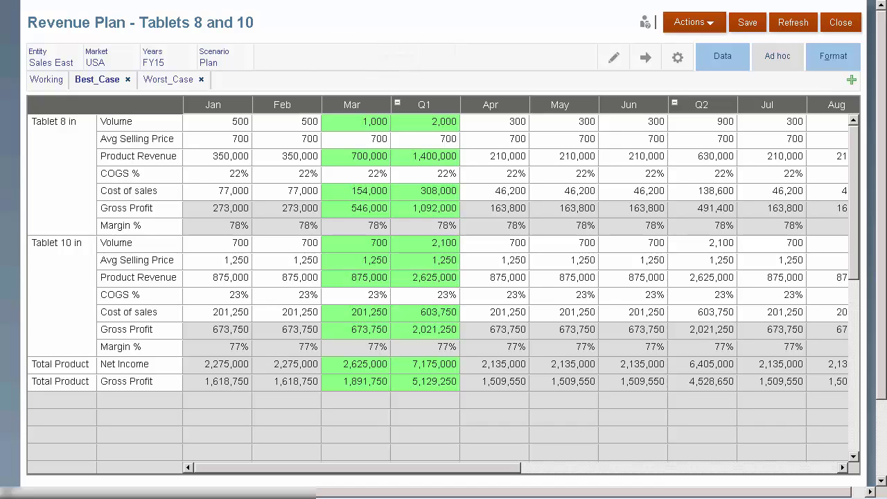
Step: Review the Worst_Case sandbox's figures, then return to the Working version
click(173, 80)
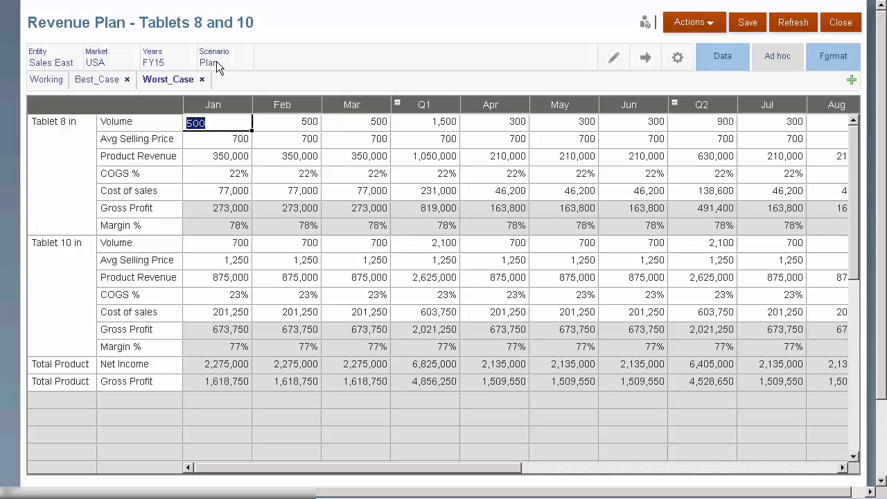
click(54, 80)
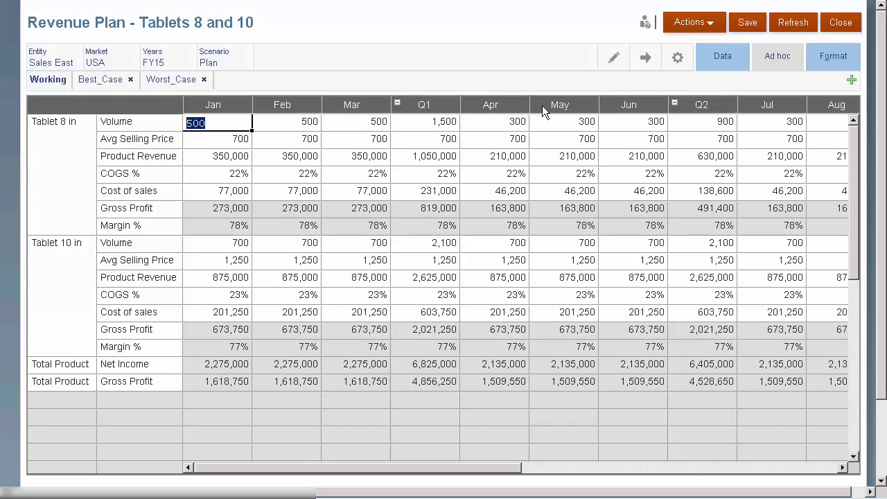
Step: Enter 3,000 as Tablet 8's February volume in Working, then view Best_Case
click(299, 124)
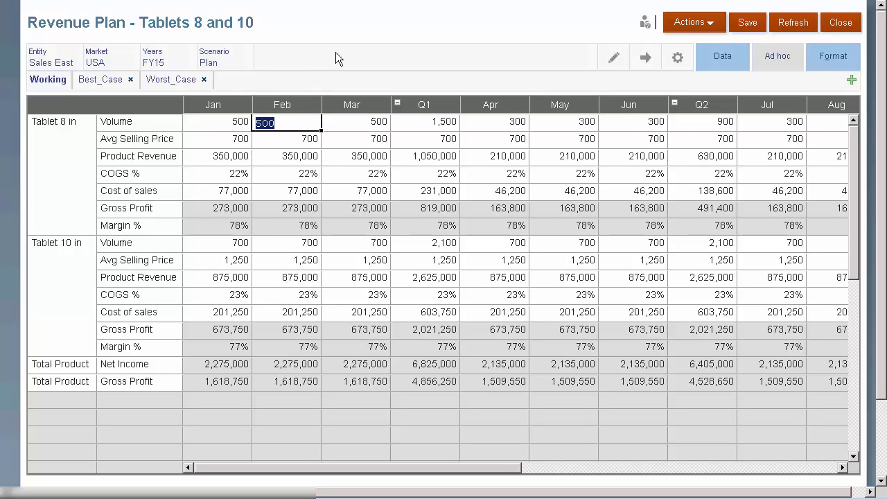
text(3,000)
key(Return)
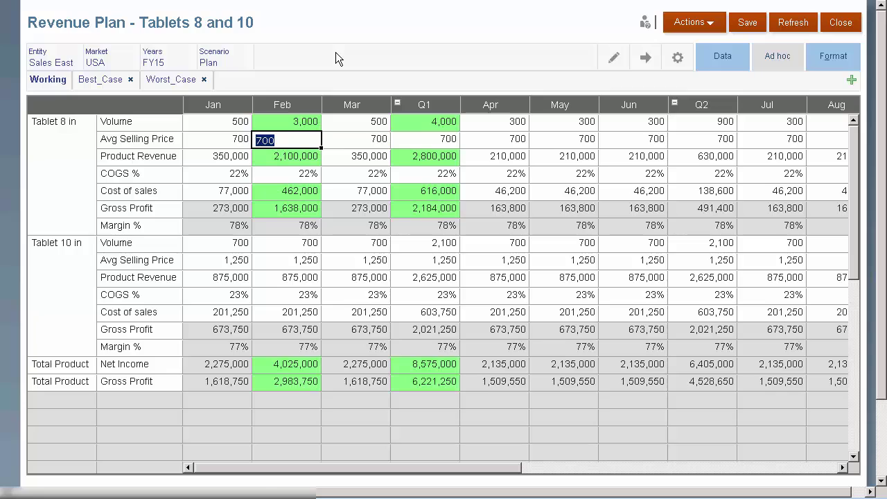
click(107, 83)
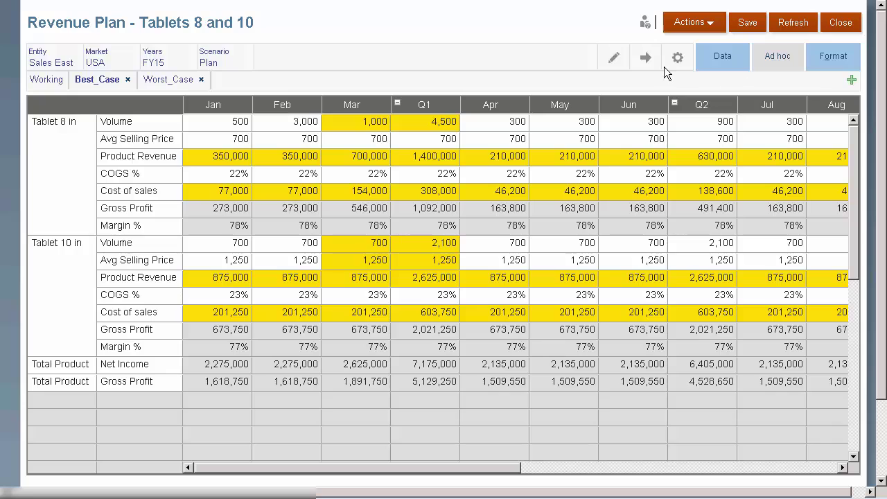
Step: Switch the Entity POV to Sales South East and reload the grid
click(63, 67)
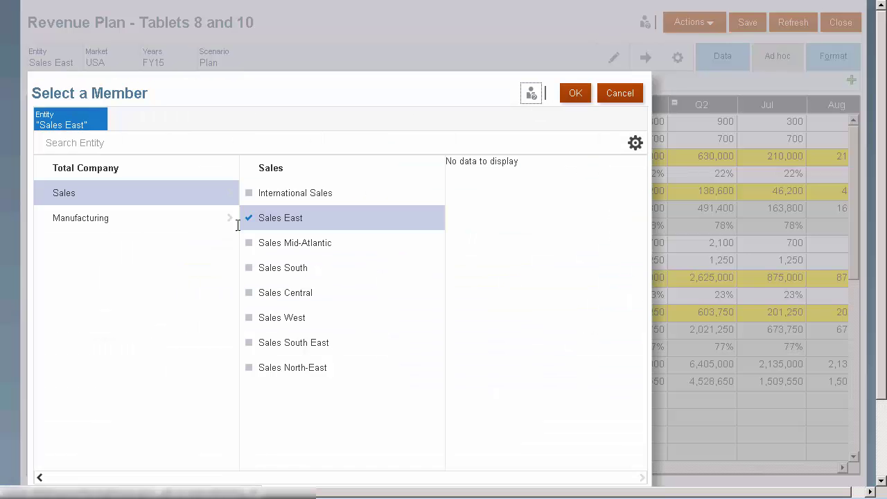
click(249, 347)
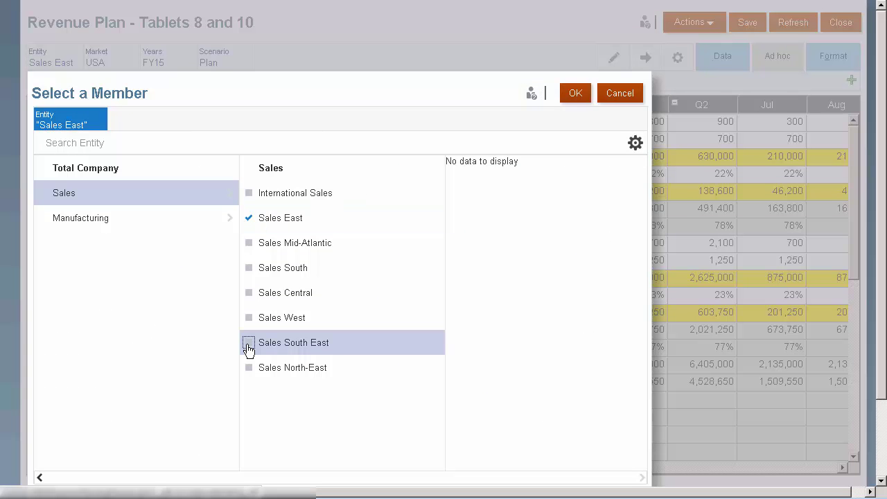
click(575, 95)
click(646, 59)
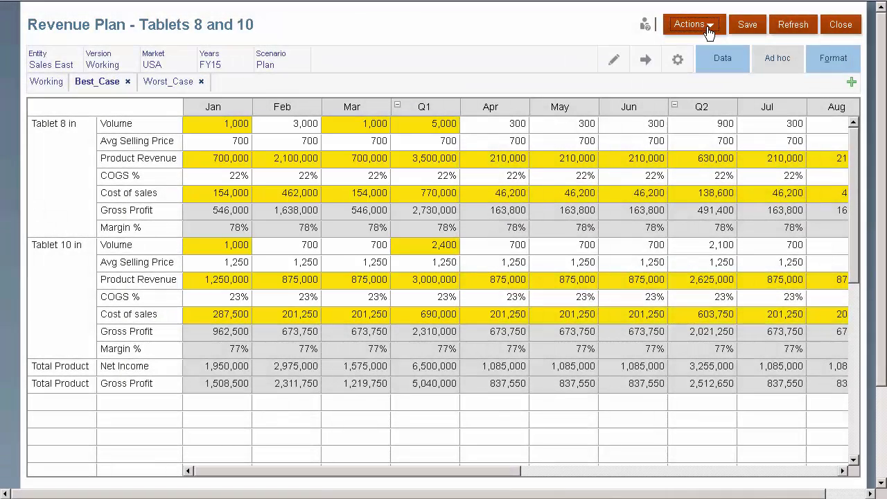
Step: Publish Best_Case into the Working version and confirm deleting the Worst_Case sandbox
click(707, 25)
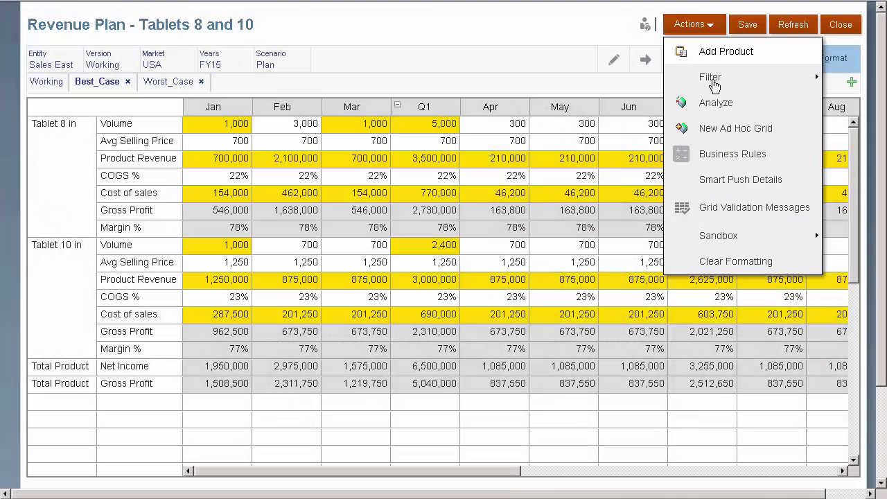
mouse_move(718, 235)
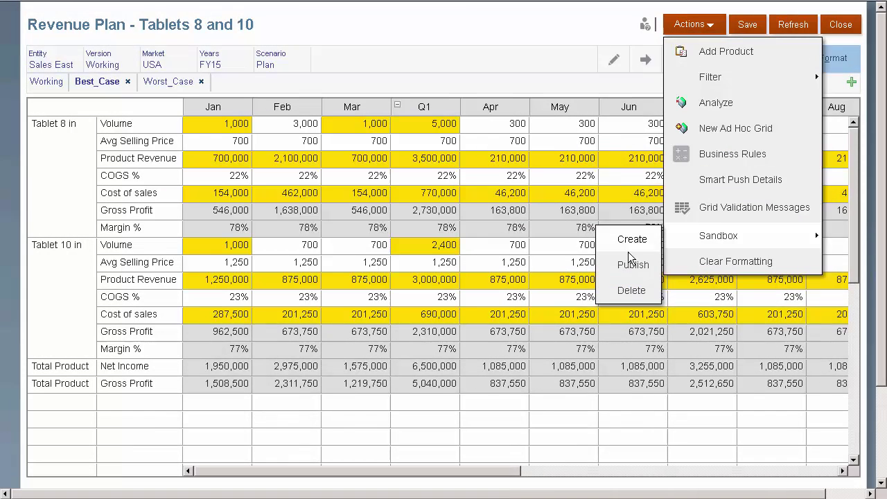
click(625, 266)
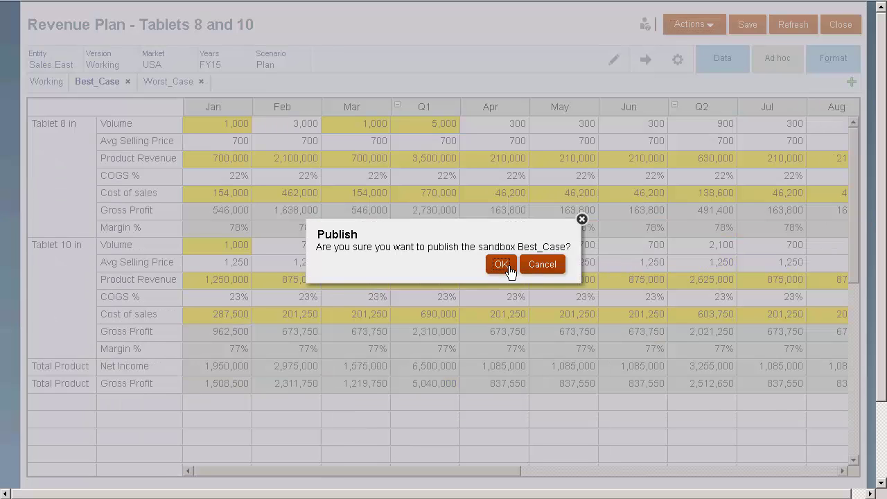
click(501, 264)
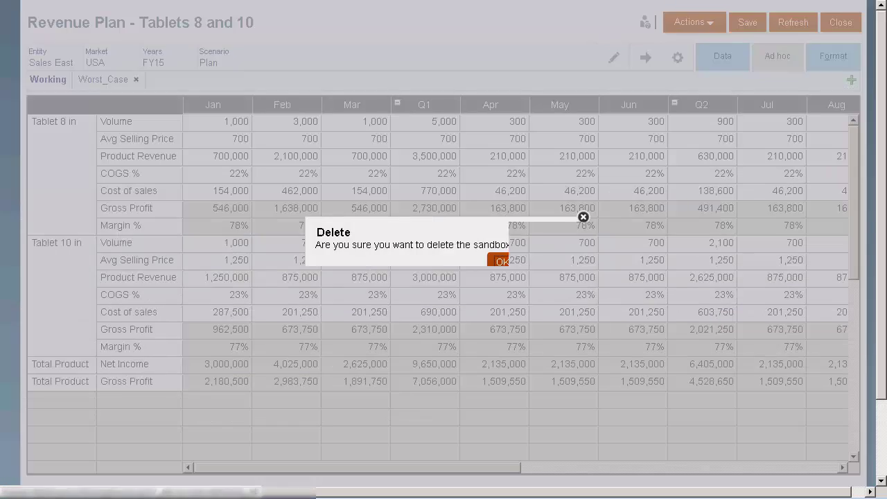
click(500, 264)
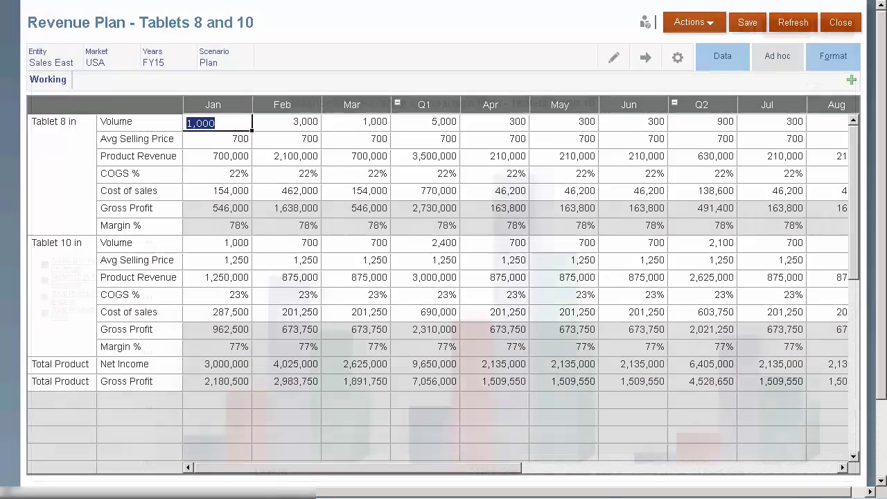